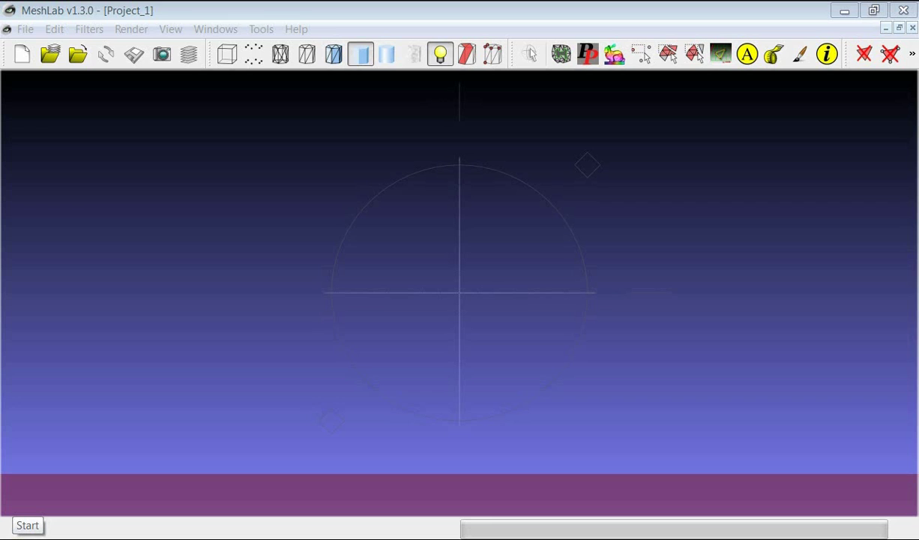
Open the A.aln alignment project from the laurana scans folder in Recent Places.
click(53, 58)
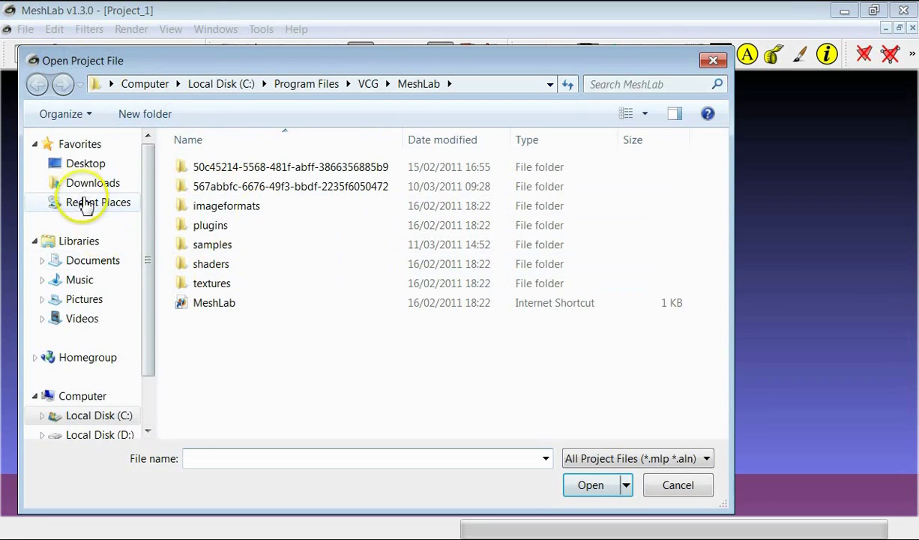
click(85, 204)
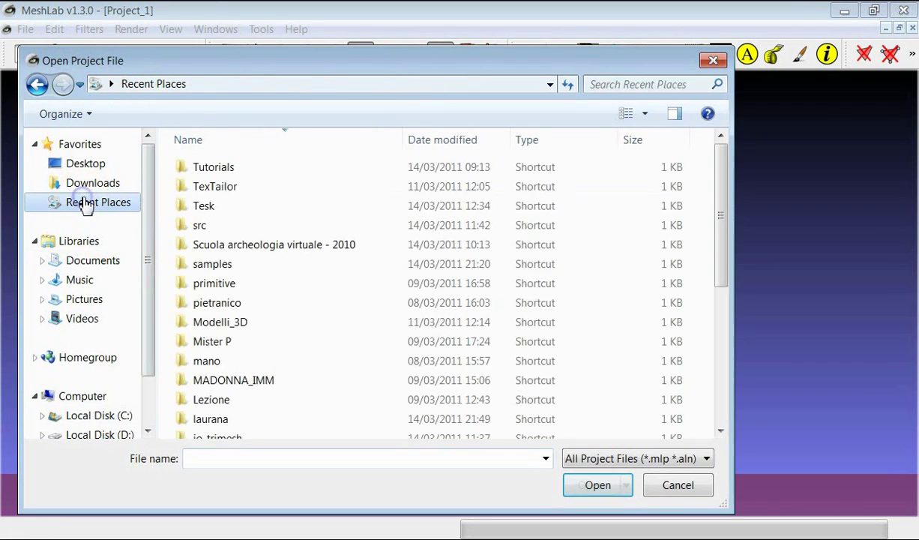
double_click(236, 419)
double_click(228, 169)
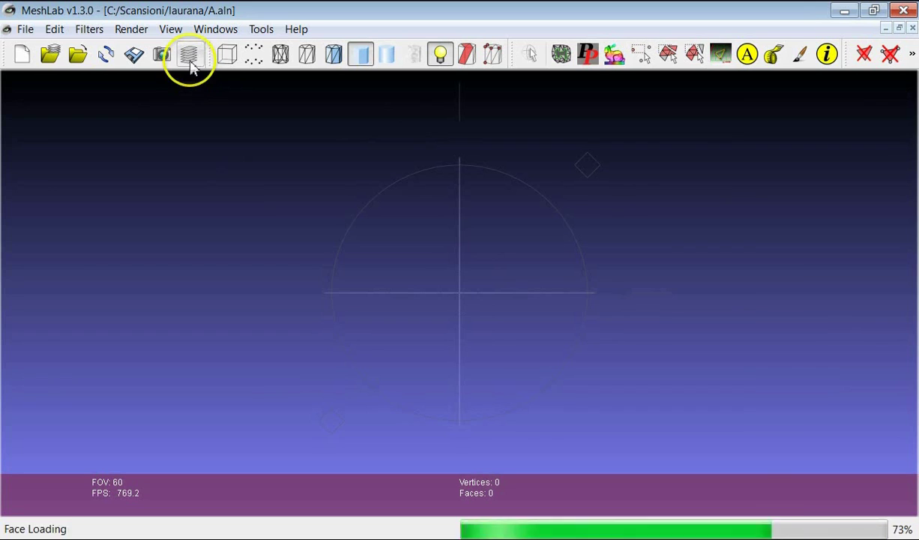
Show the layer list, toggle scans A002–A004 off and on, then rotate the bust frontally.
click(192, 63)
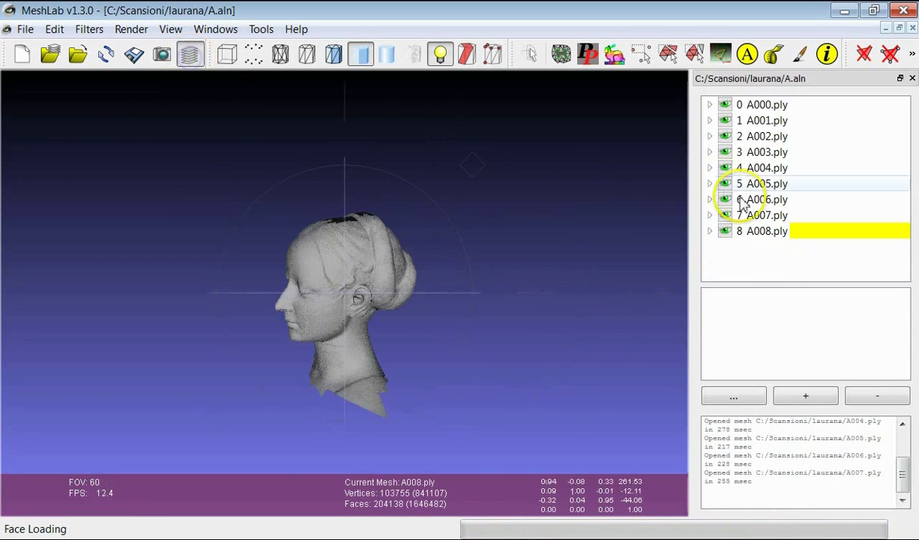
click(726, 168)
click(727, 152)
click(716, 105)
click(725, 136)
click(725, 152)
click(725, 168)
click(725, 136)
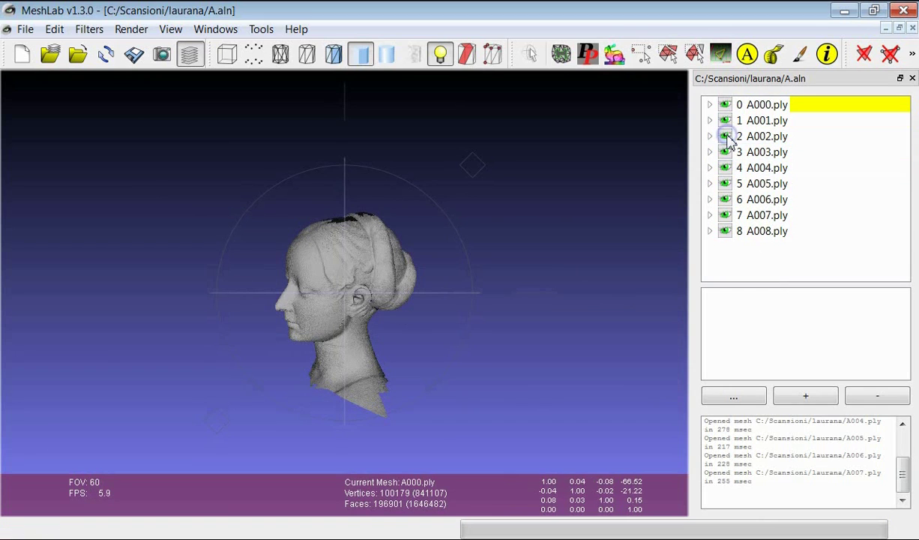
drag(421, 332, 337, 246)
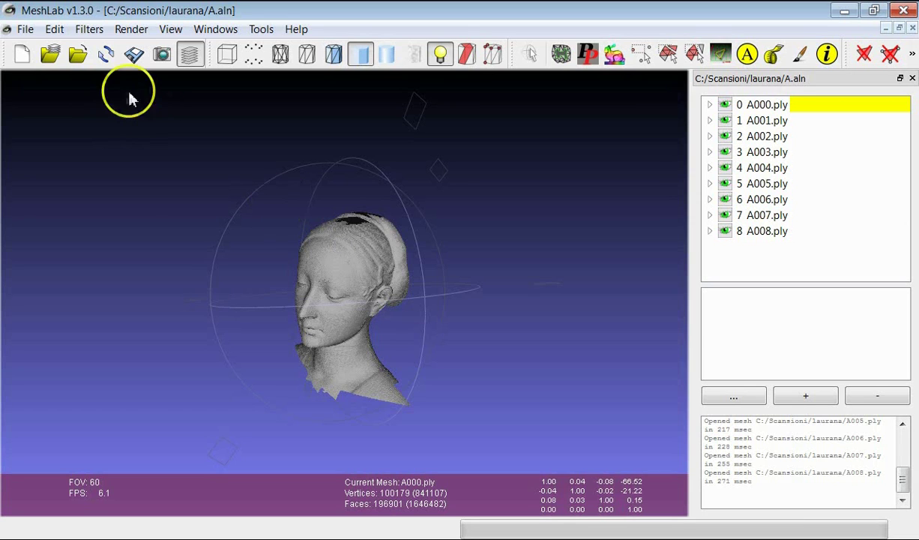
Flatten the visible scans into one Merged Mesh of 841107 vertices and 1646482 faces.
click(89, 29)
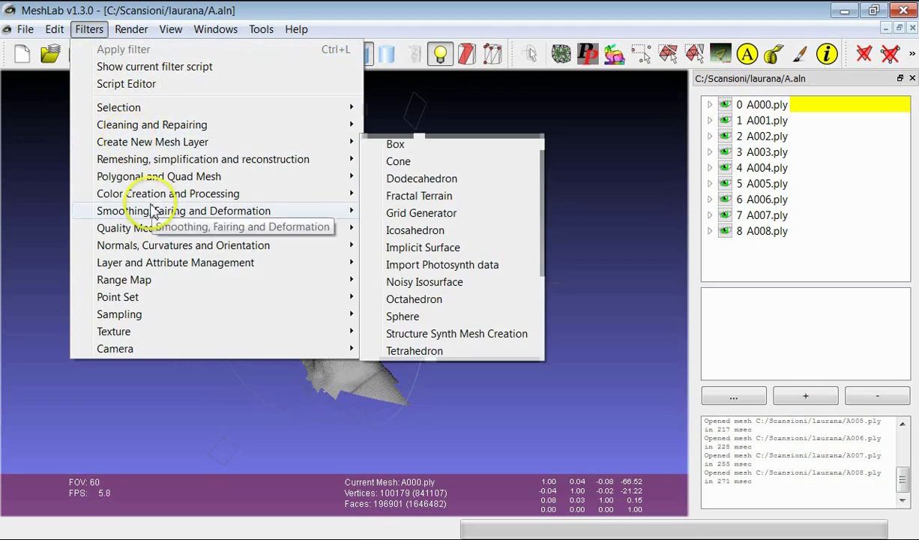
mouse_move(164, 267)
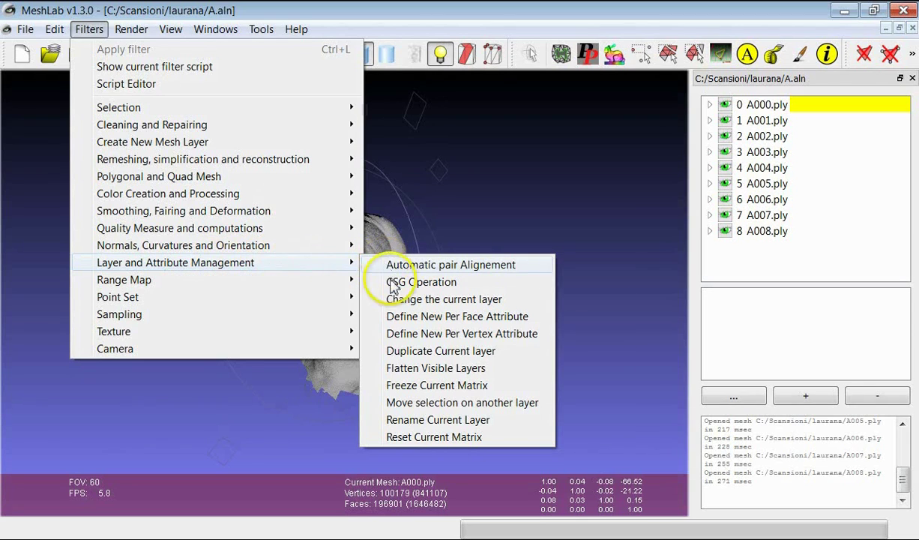
click(416, 368)
click(211, 303)
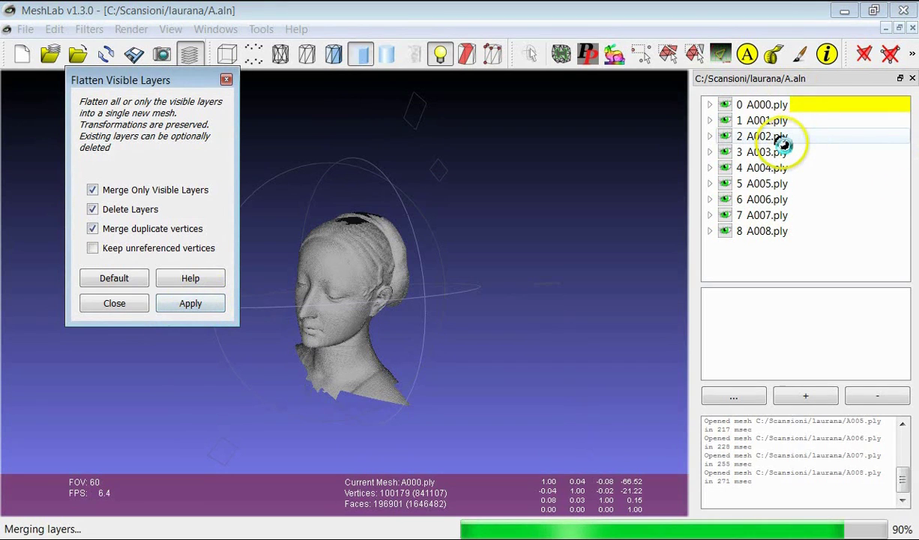
click(112, 303)
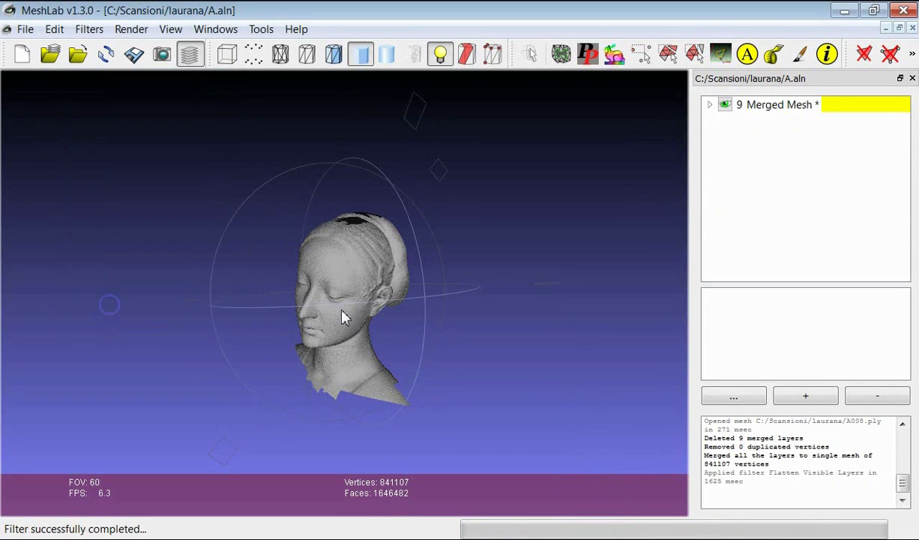
click(335, 304)
drag(335, 303, 127, 28)
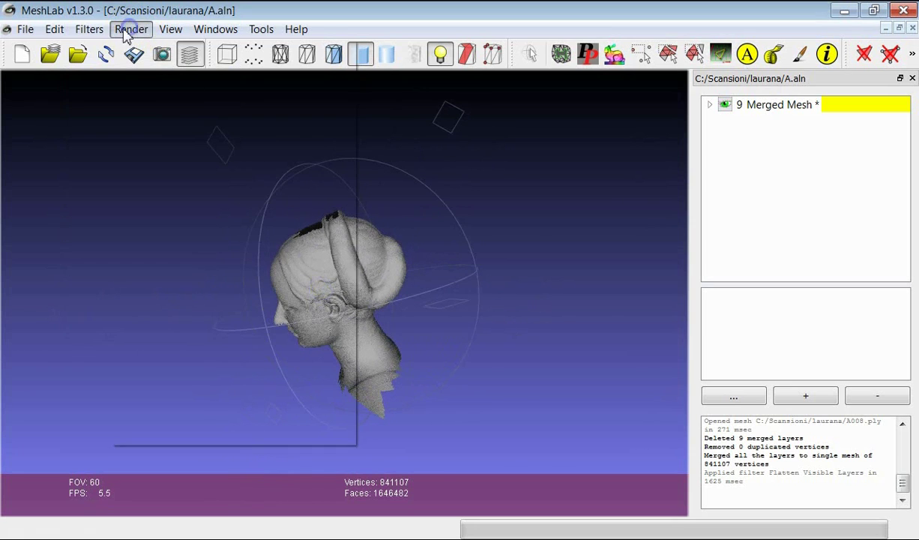
Bring up Surface Reconstruction: Poisson for the merged mesh and move its dialog off the head.
click(90, 30)
mouse_move(139, 165)
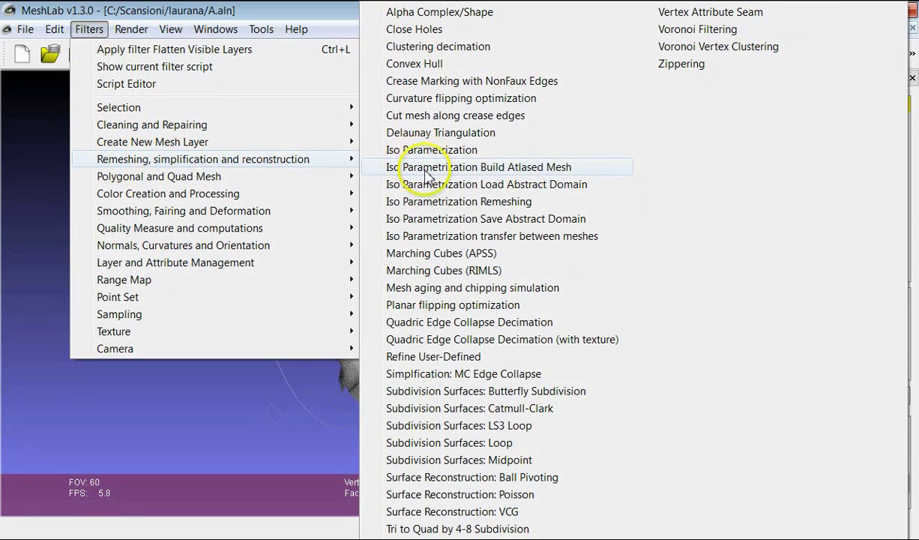
click(463, 495)
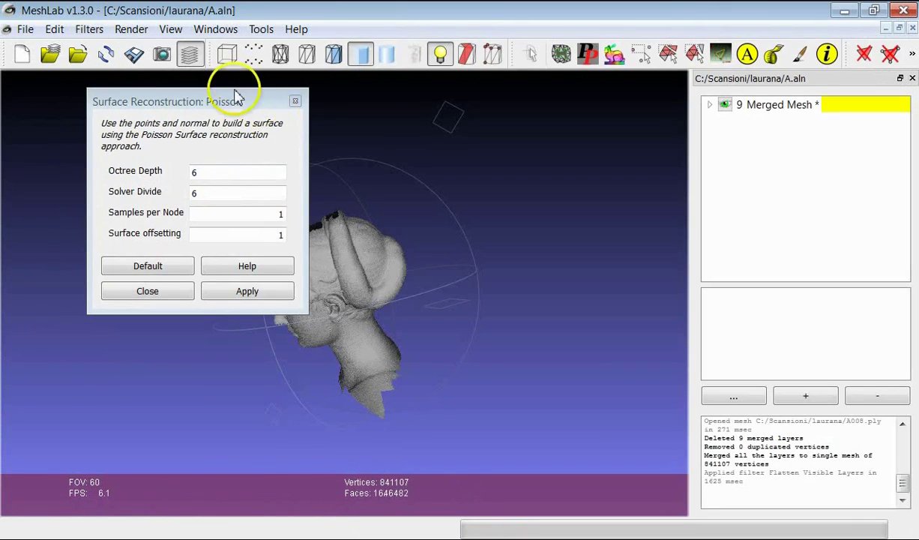
click(240, 103)
drag(240, 102, 191, 220)
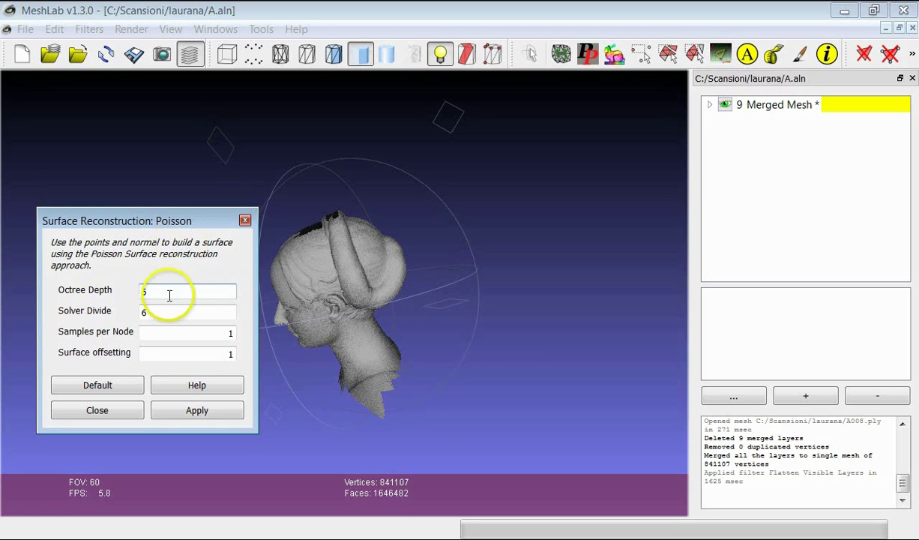
Run Poisson reconstruction with Octree Depth 10 and Solver Divide 9, creating the Poisson layer.
drag(150, 290, 125, 292)
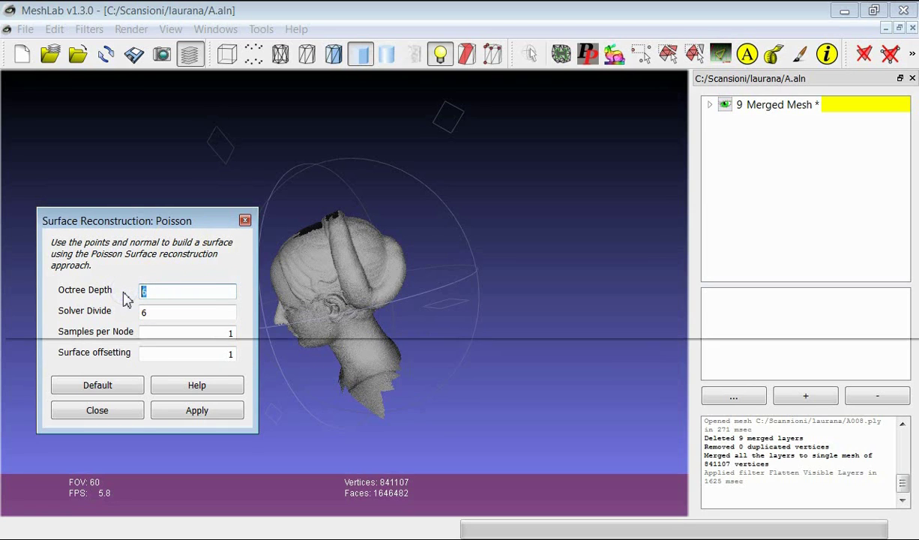
text(10)
drag(178, 312, 92, 313)
text(9)
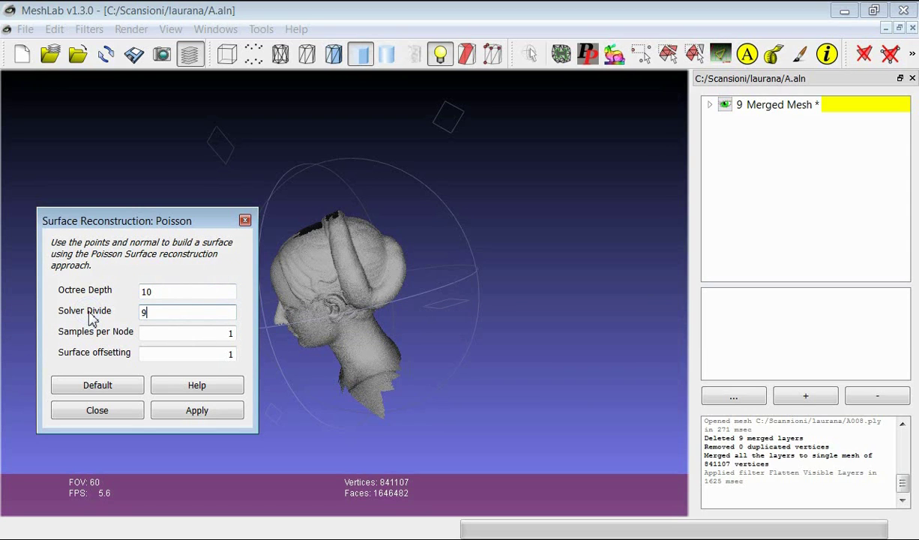
click(185, 410)
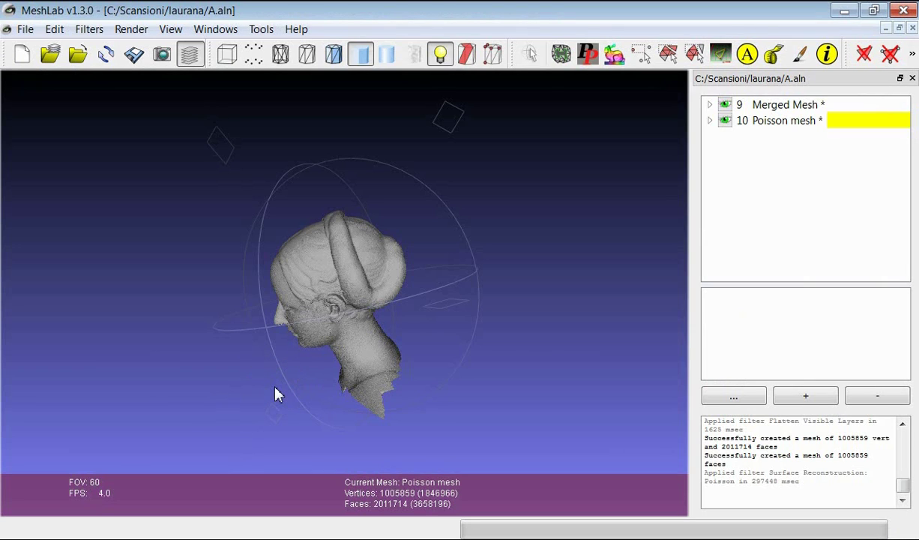
Hide the Merged Mesh layer and orbit and zoom around the Poisson head to inspect it.
click(725, 106)
drag(398, 298, 435, 287)
scroll(359, 312, up, 3)
scroll(438, 290, up, 2)
drag(648, 148, 281, 311)
drag(356, 309, 357, 302)
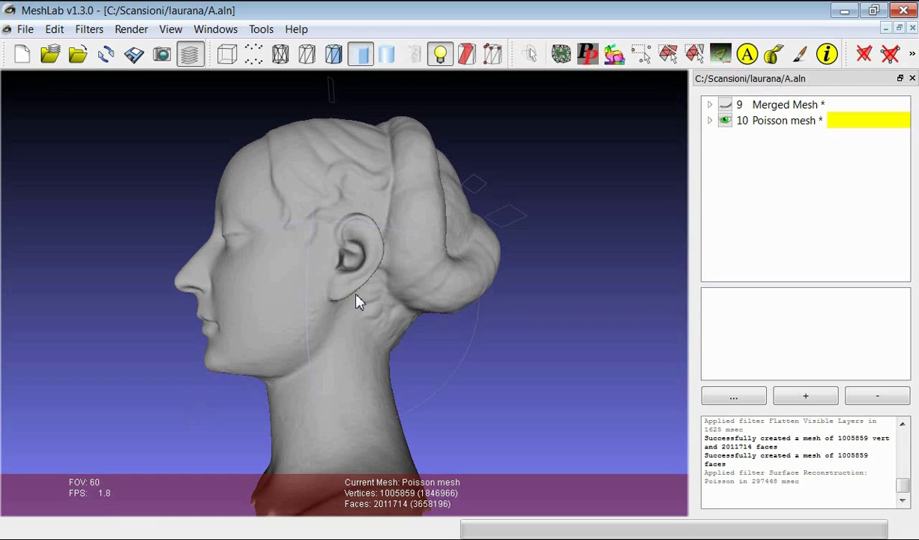
drag(304, 217, 348, 270)
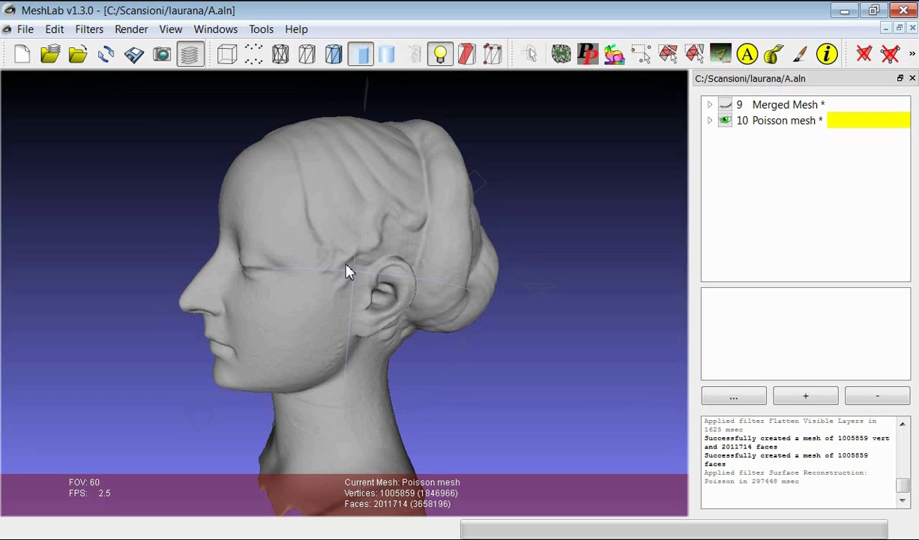
drag(334, 269, 334, 291)
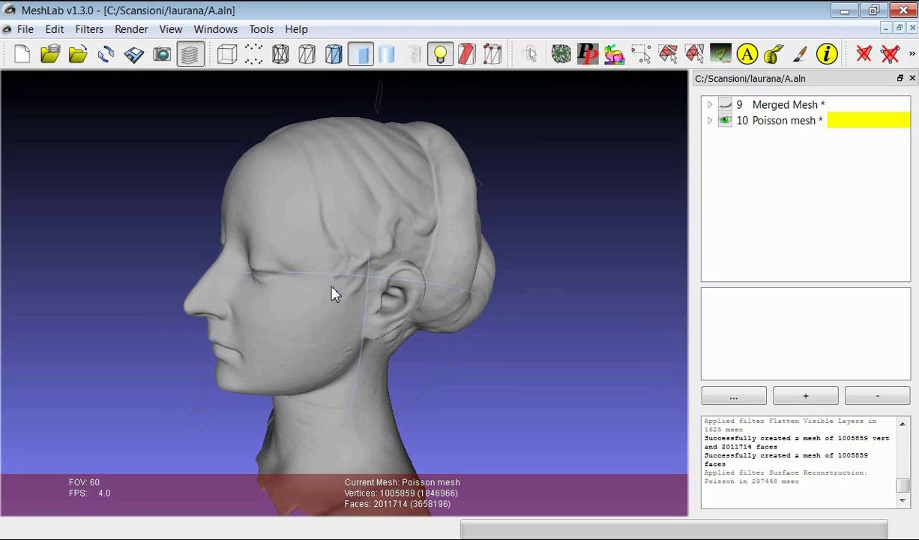
drag(334, 294, 388, 324)
click(725, 120)
click(725, 104)
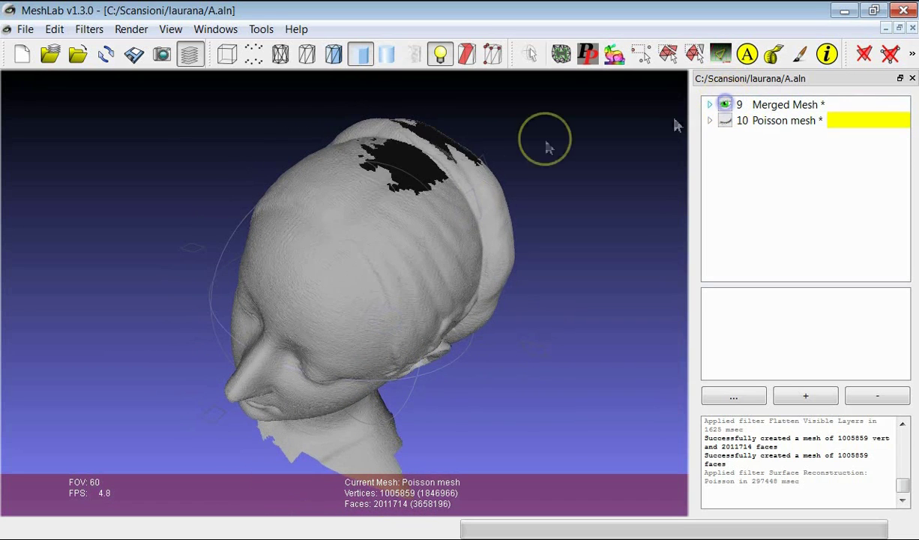
drag(342, 241, 420, 262)
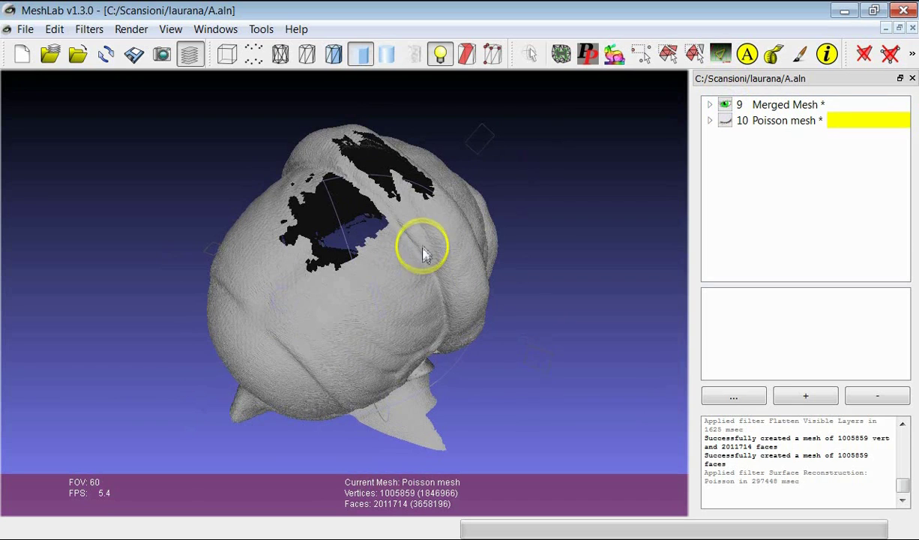
click(725, 104)
click(725, 120)
drag(348, 301, 405, 226)
click(722, 104)
click(725, 120)
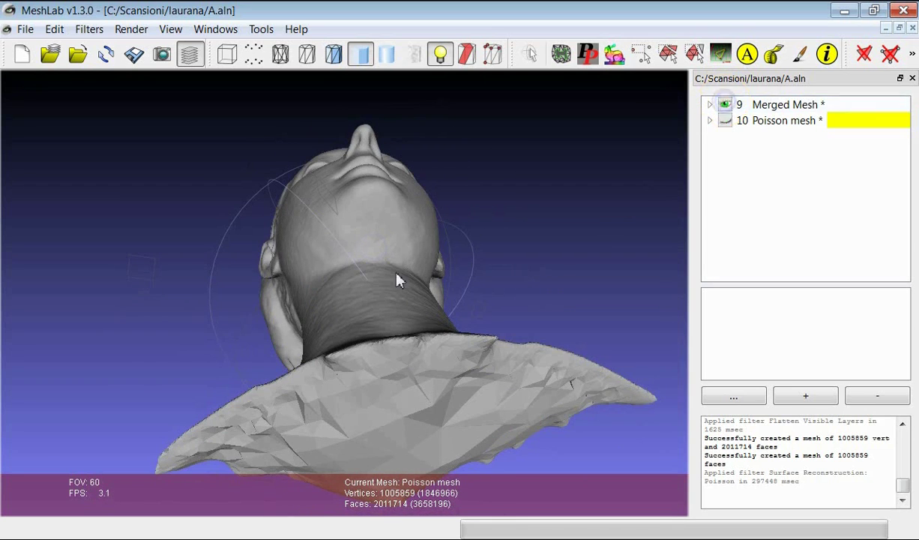
drag(417, 255, 408, 297)
ctrl+click(723, 120)
drag(350, 392, 378, 343)
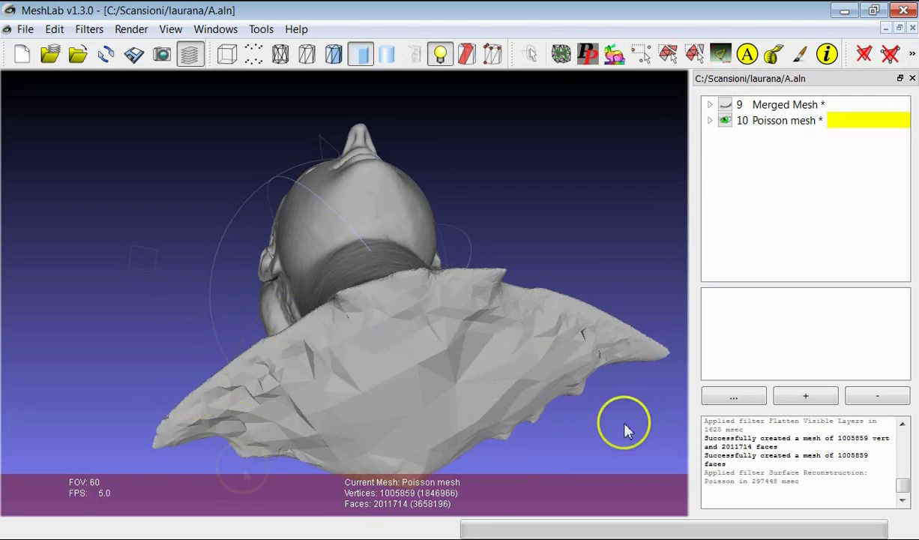
drag(404, 348, 379, 184)
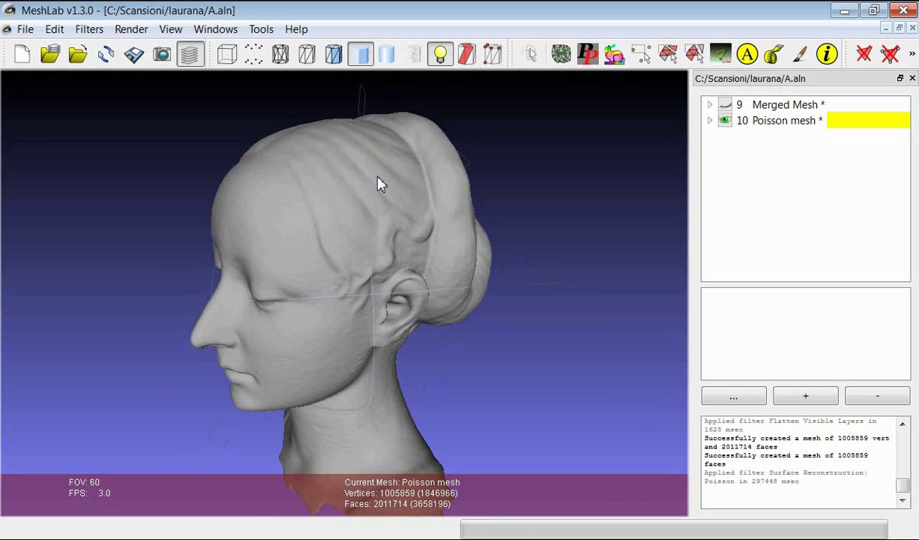
drag(379, 183, 352, 180)
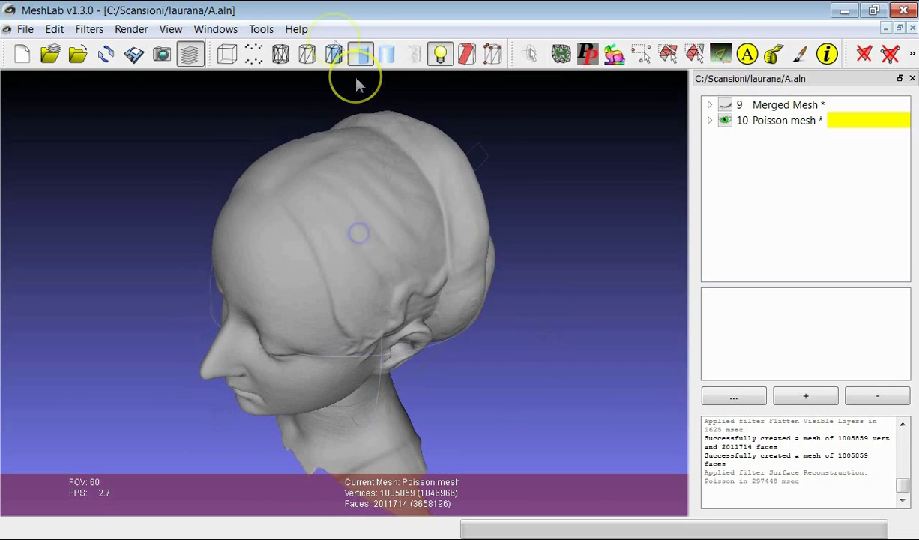
Overlay the Hidden Lines wireframe and tilt the head to inspect the coarse crown triangles.
click(315, 51)
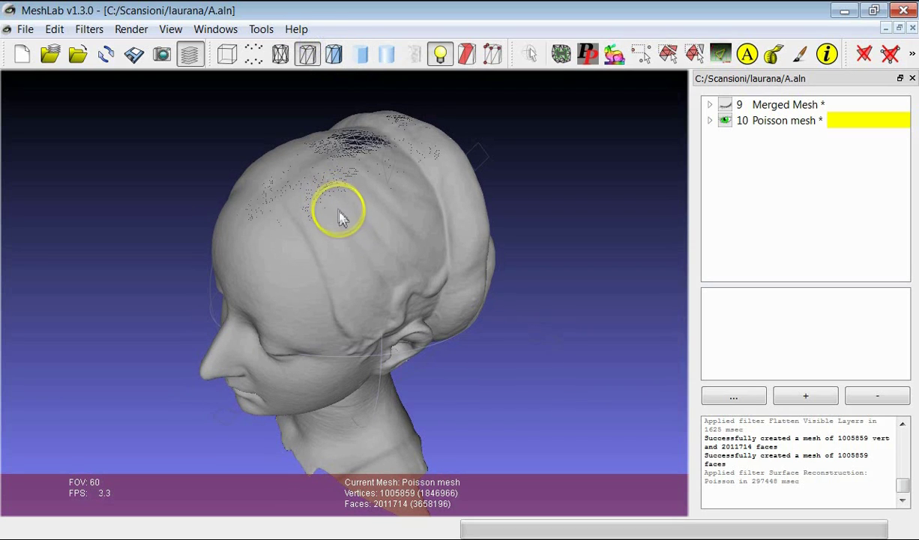
drag(330, 241, 330, 288)
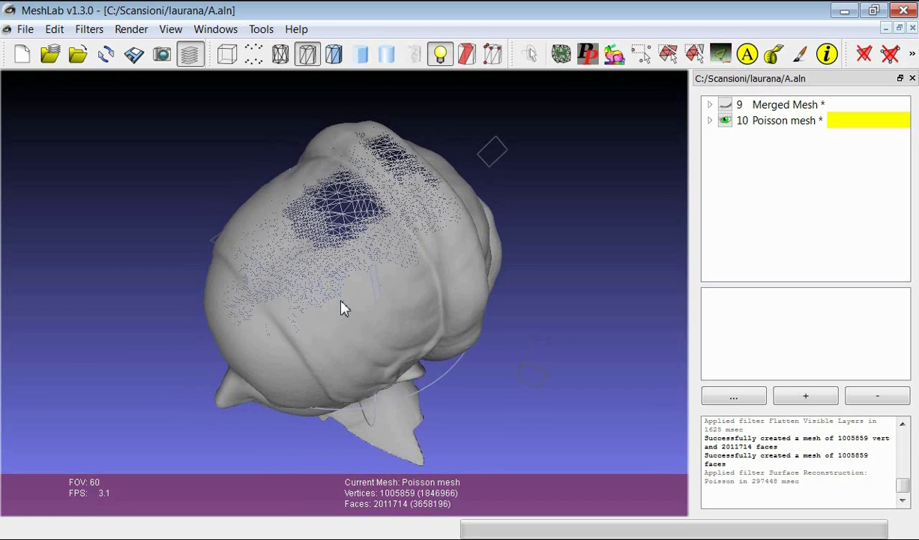
drag(343, 304, 359, 190)
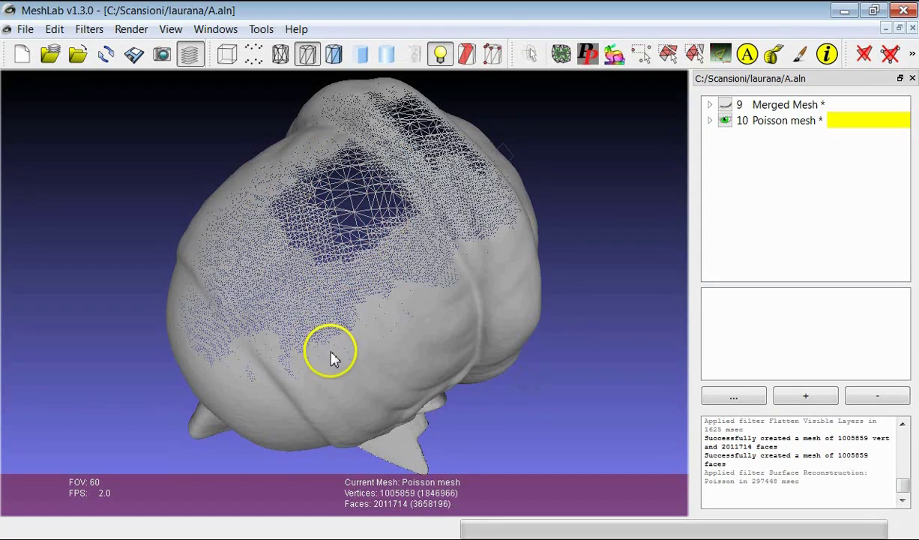
drag(333, 330, 358, 405)
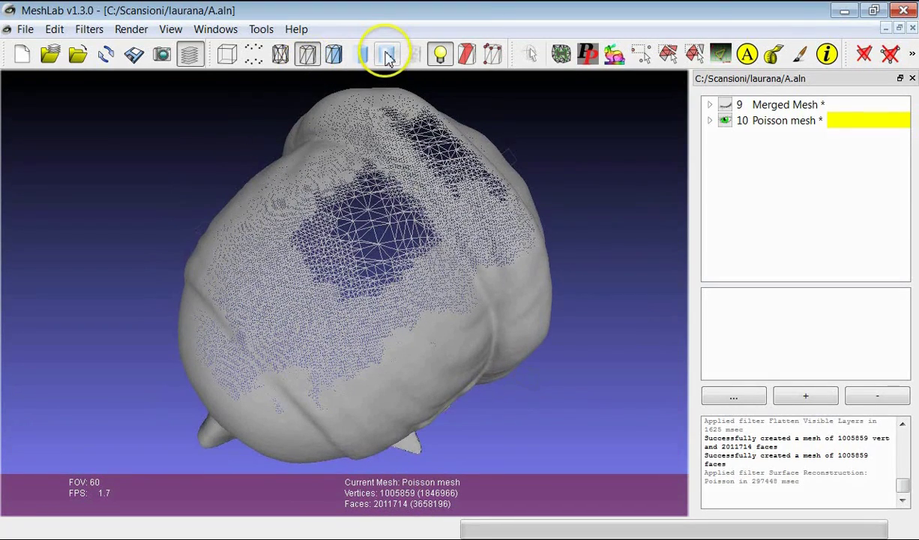
Return to Smooth shading and re-centre the view on the temple and cheek of the head.
click(387, 58)
drag(320, 287, 328, 317)
double_click(334, 291)
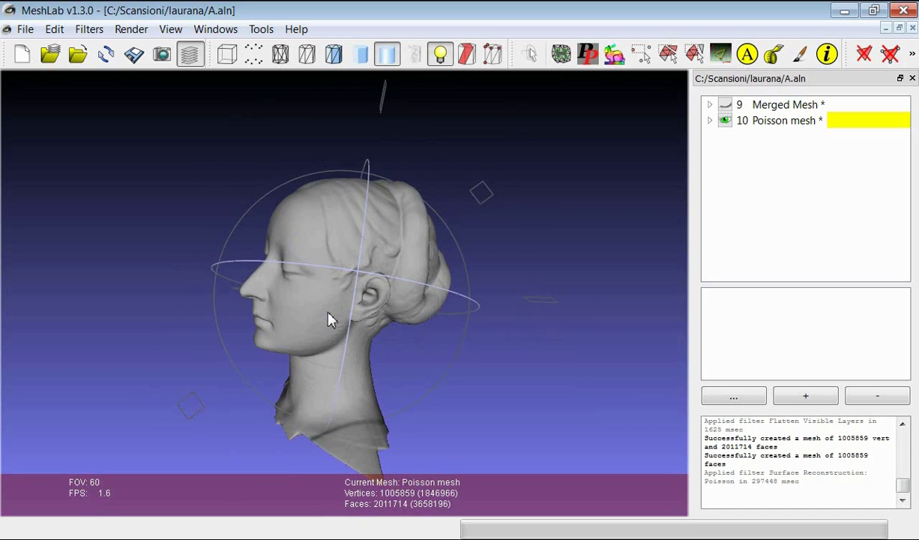
double_click(335, 305)
drag(335, 311, 257, 294)
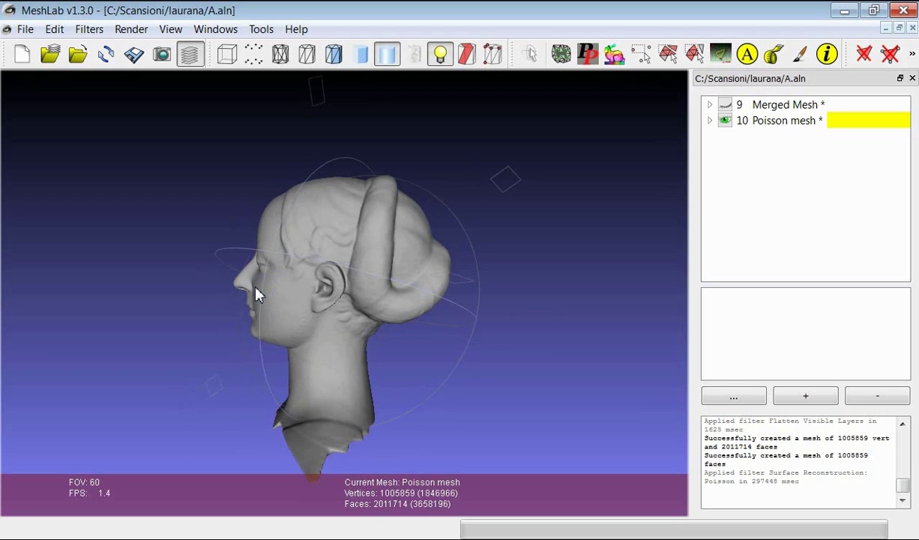